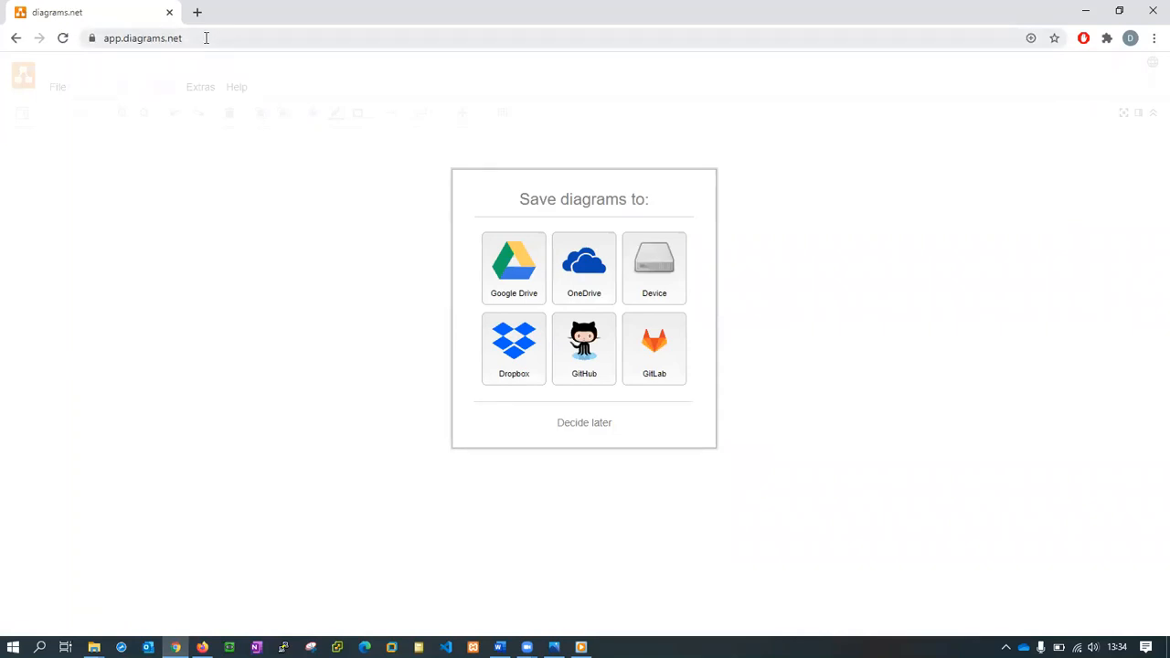
drag(215, 38, 92, 39)
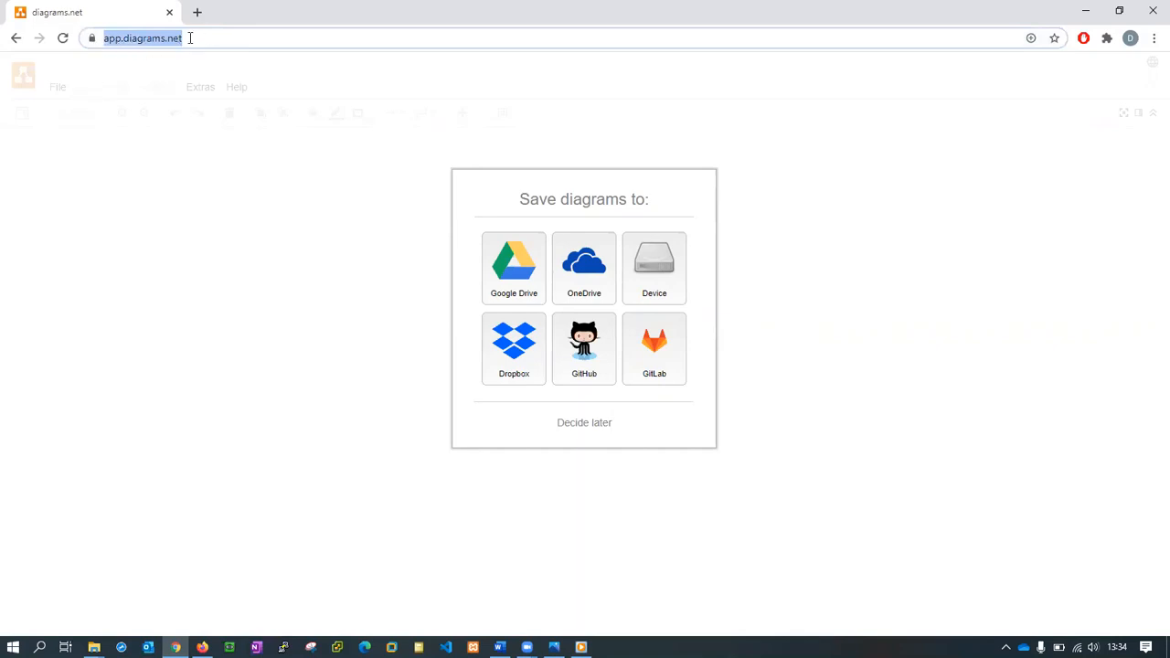
click(240, 36)
drag(245, 38, 63, 42)
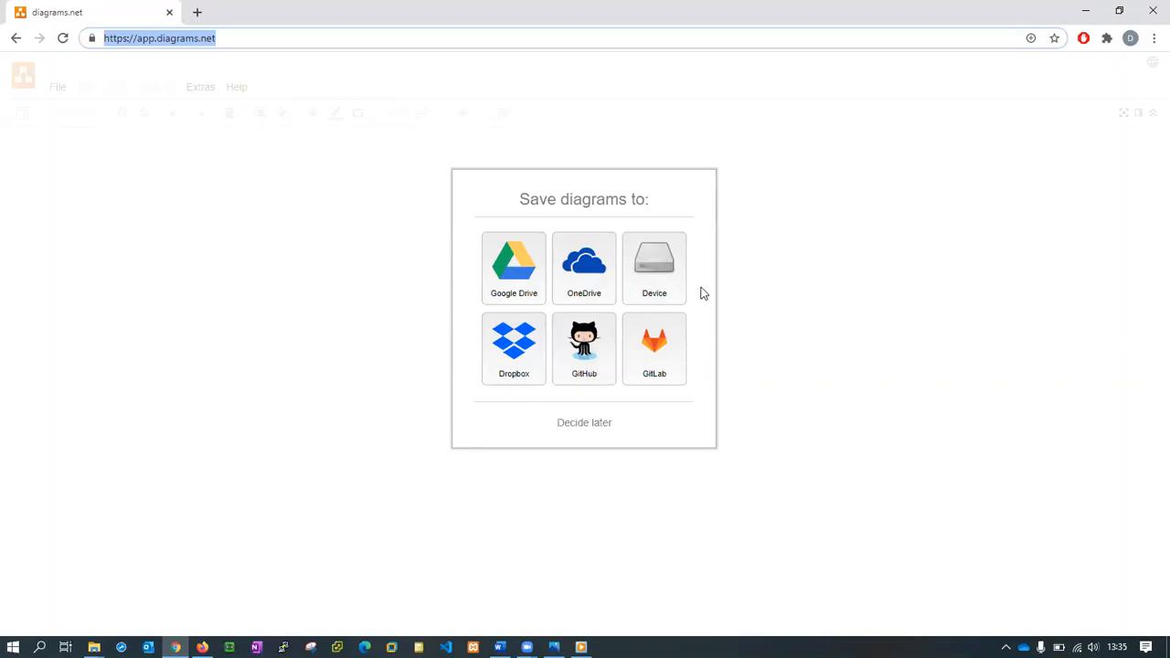
Start a new diagram stored on the device and browse the Basic, Engineering and Network template categories.
click(664, 265)
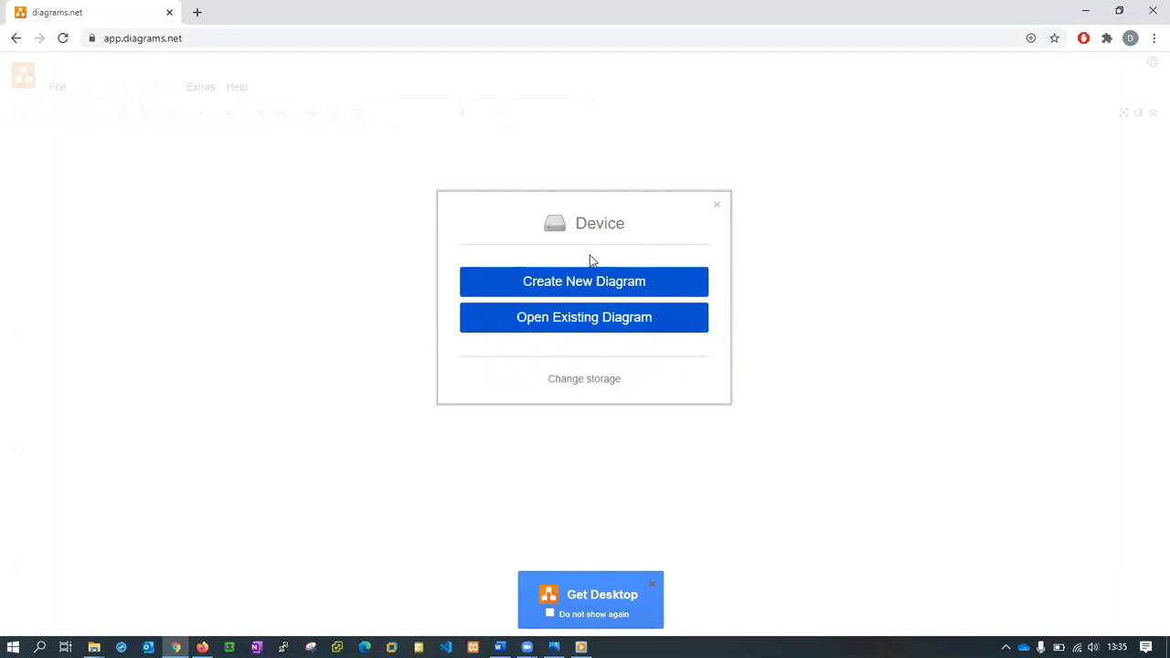
click(590, 283)
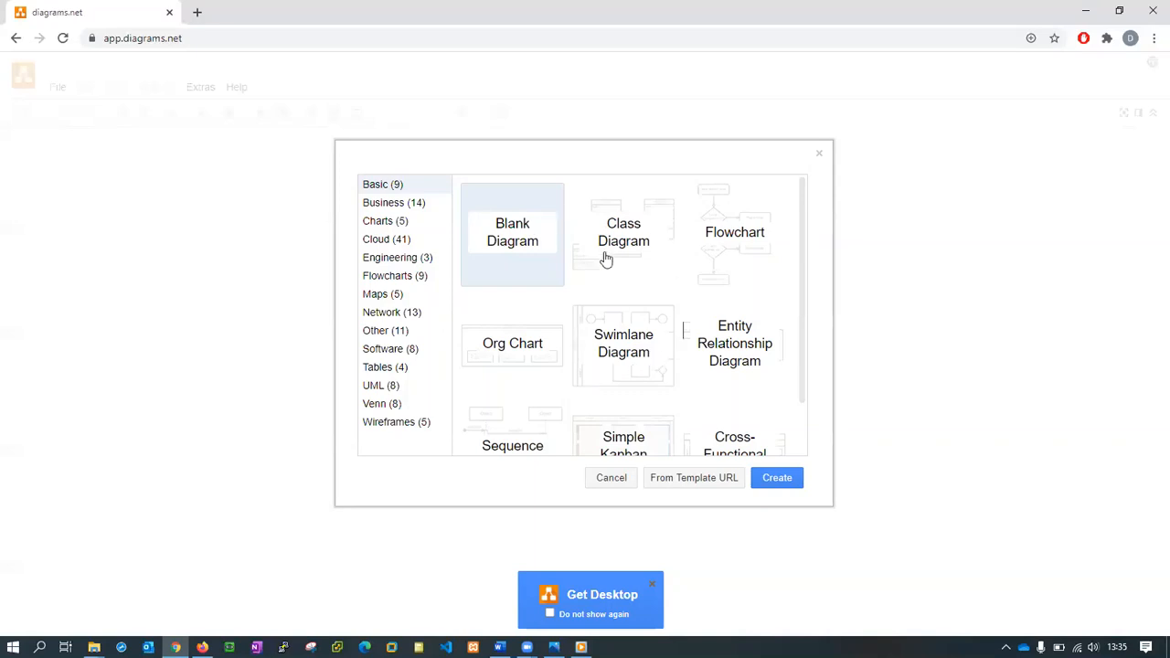
scroll(667, 283, down, 1)
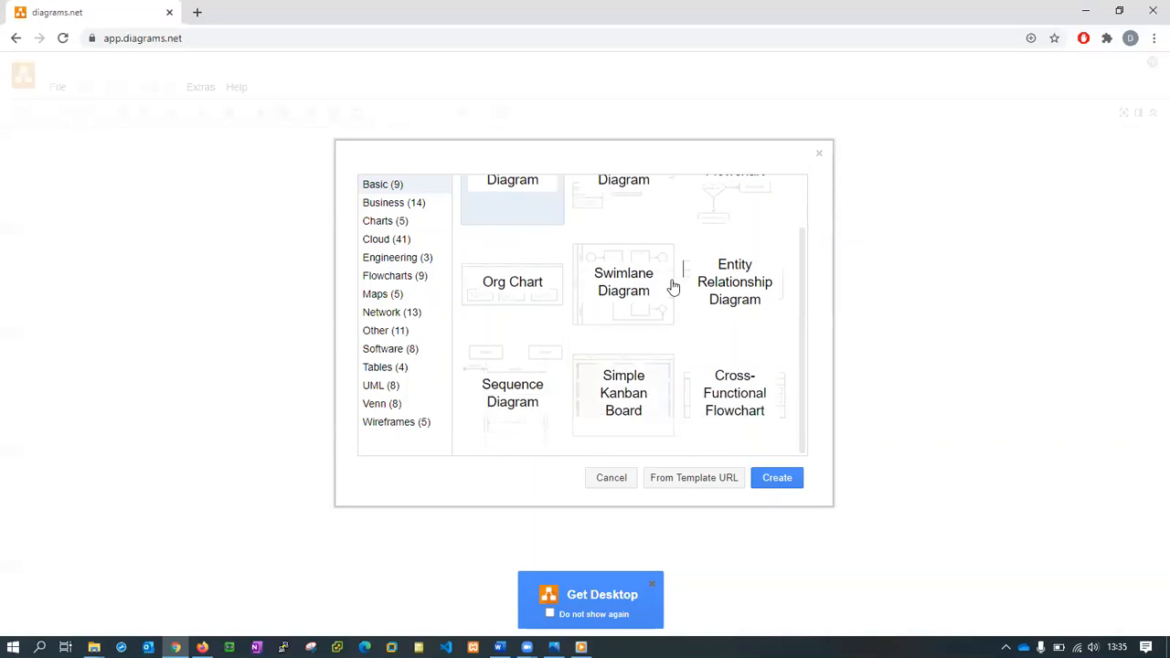
scroll(695, 274, up, 1)
scroll(536, 280, down, 1)
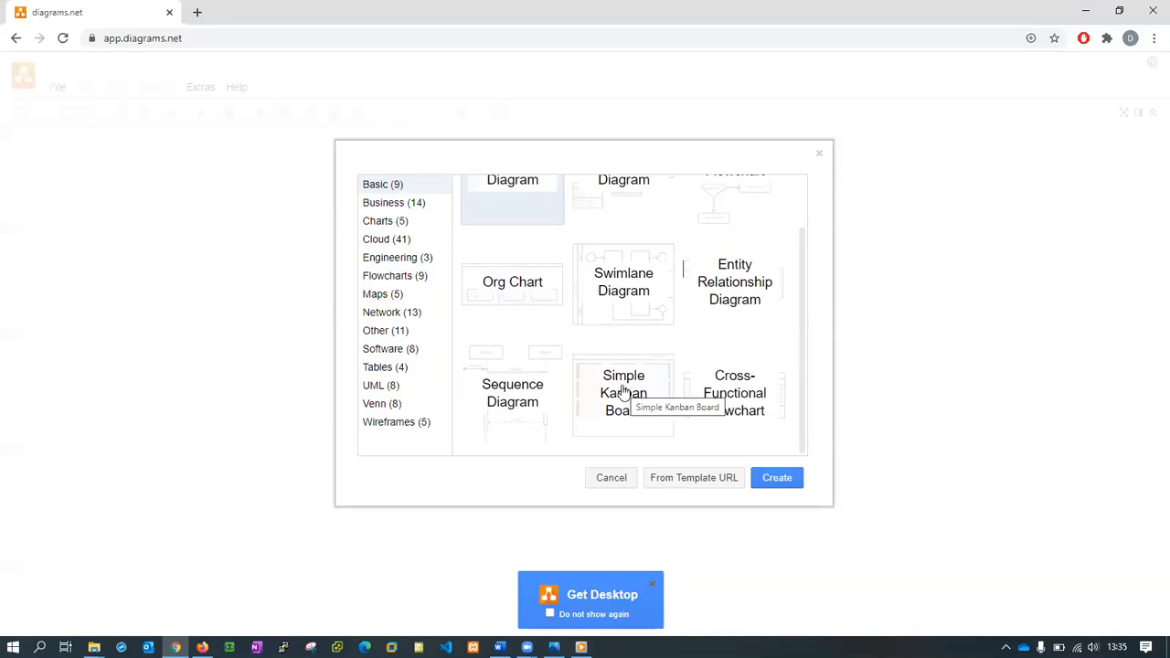
click(402, 261)
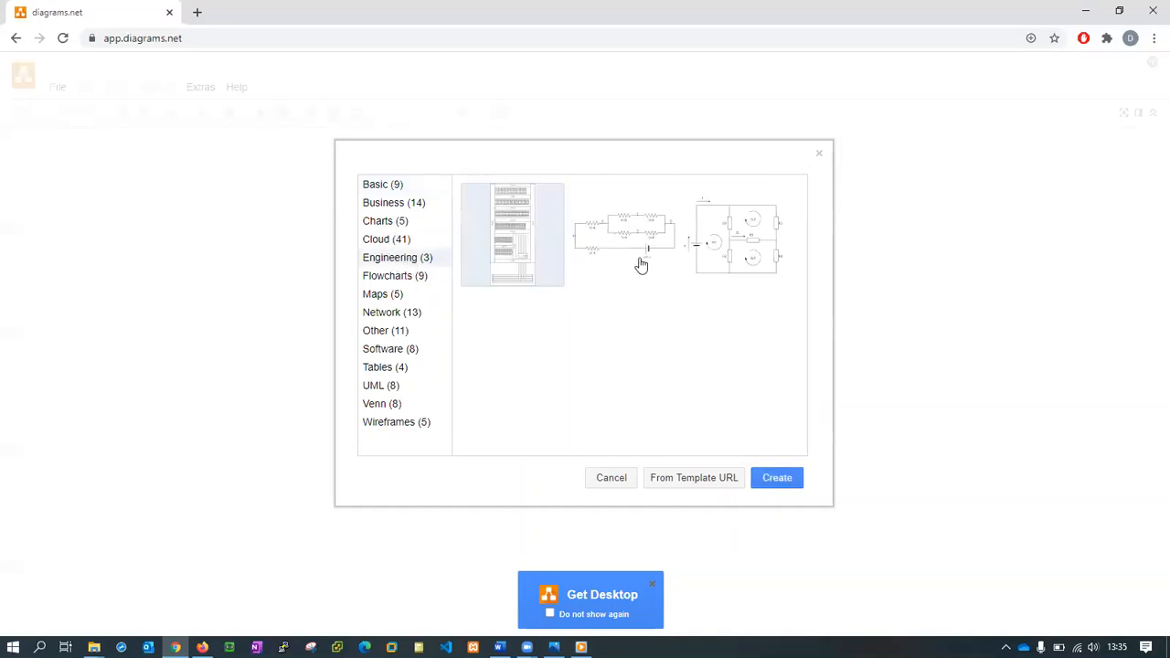
click(397, 315)
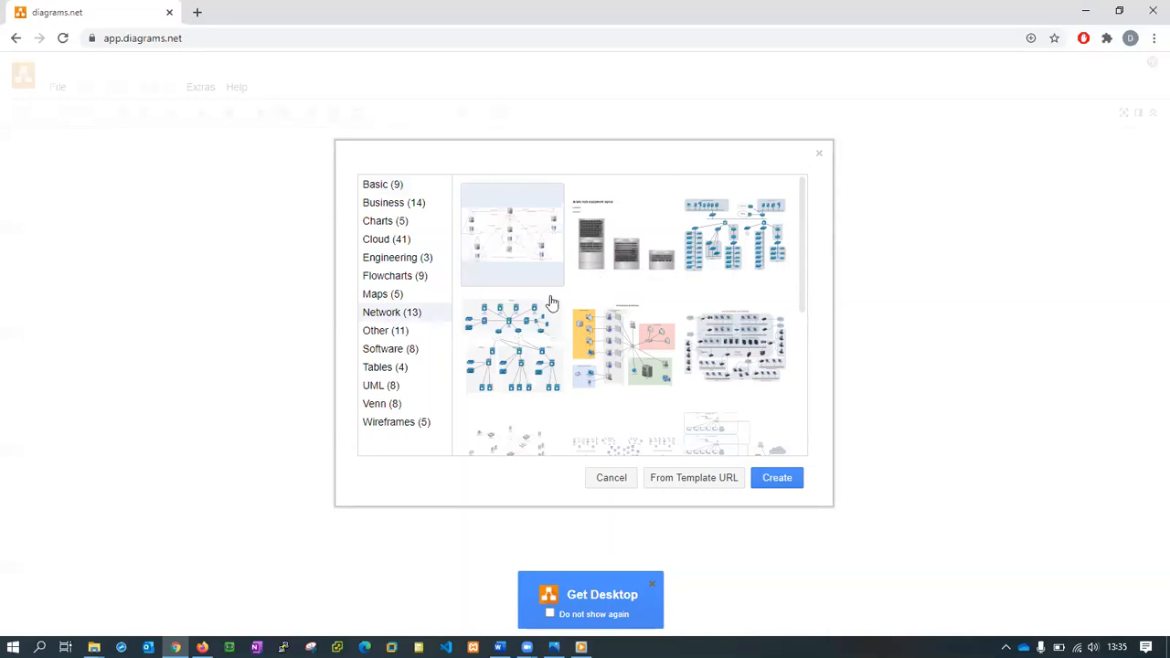
click(374, 185)
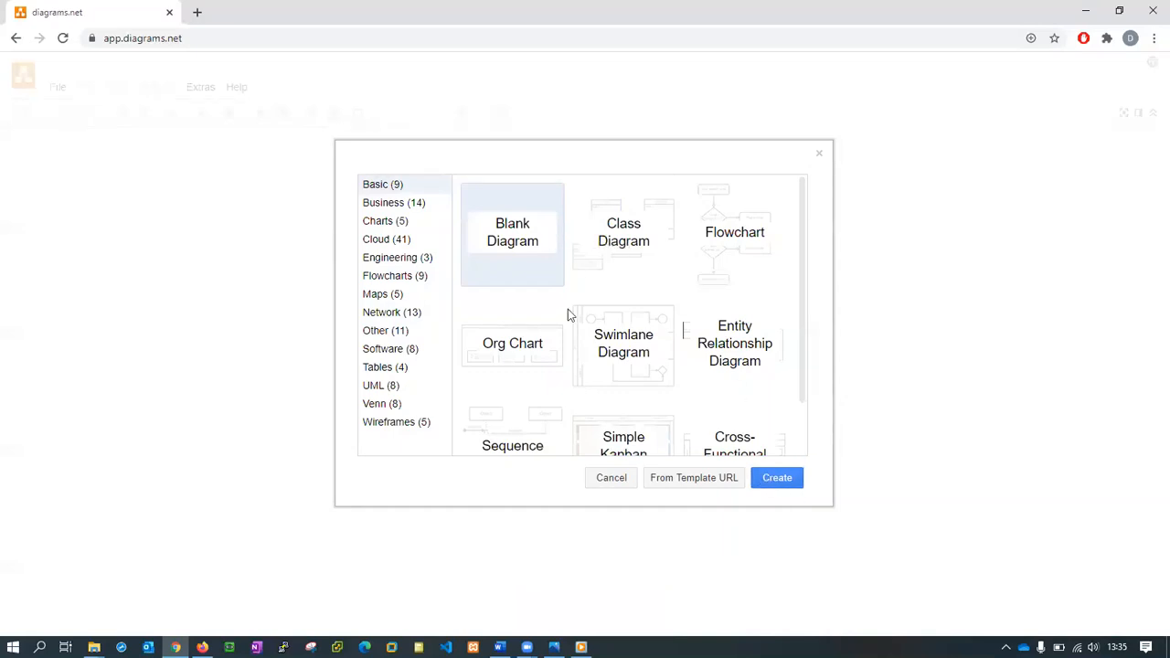
Create a blank diagram and save it in the Pictures folder as "Protocol Pengecekan Suhu COVID-19".
click(632, 251)
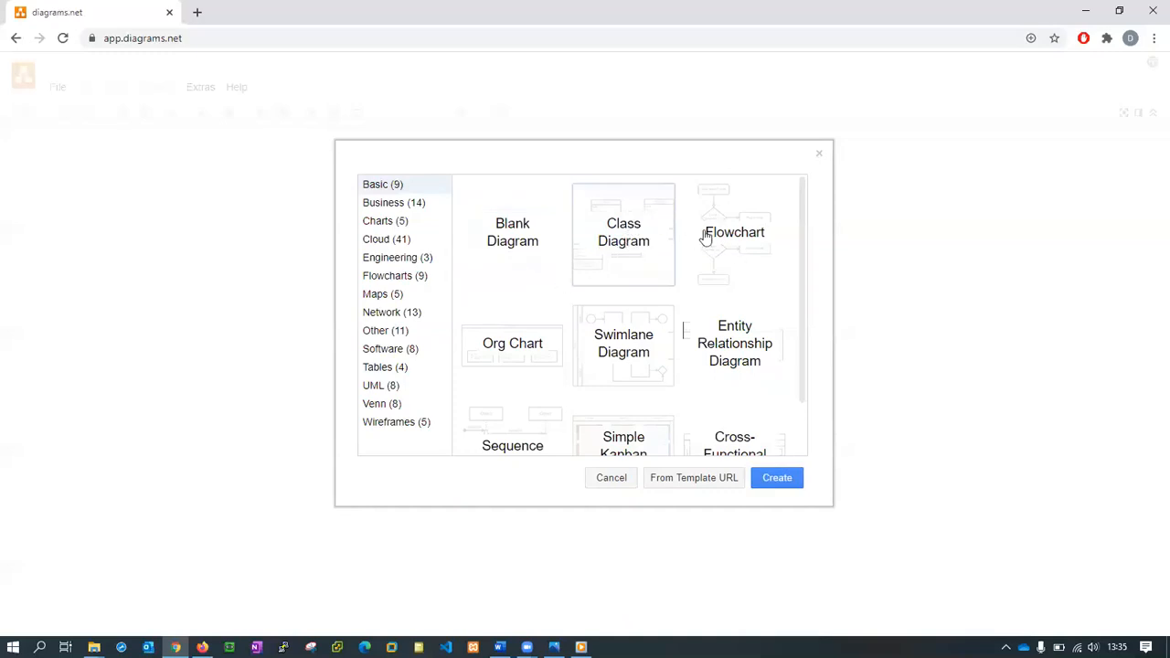
click(506, 230)
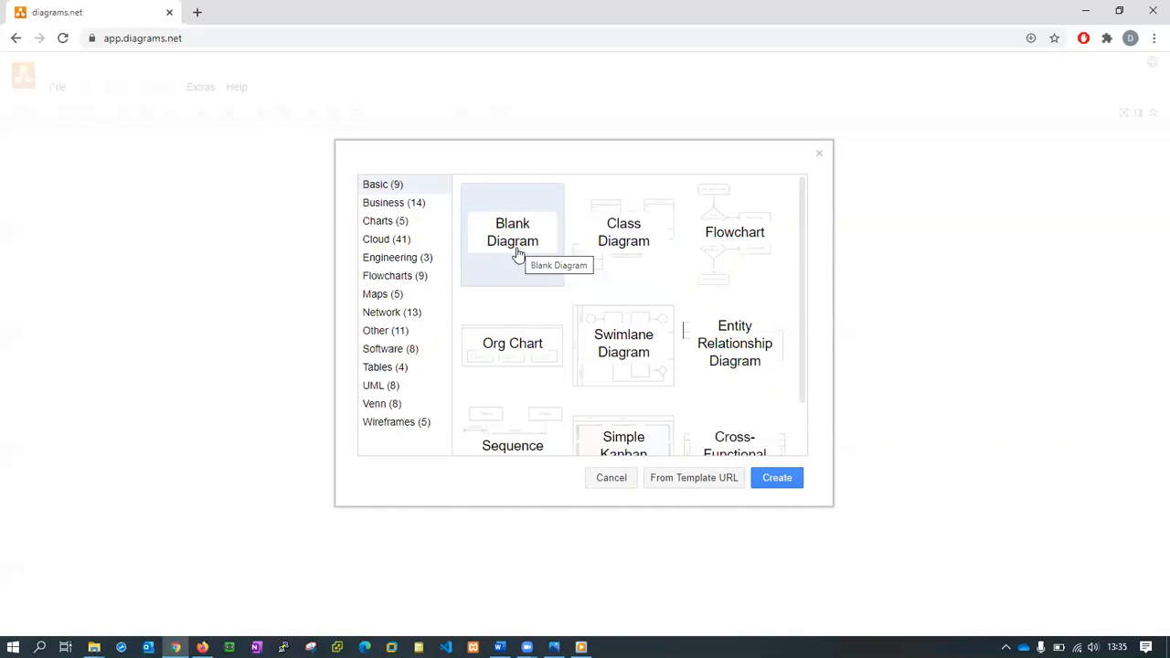
click(779, 479)
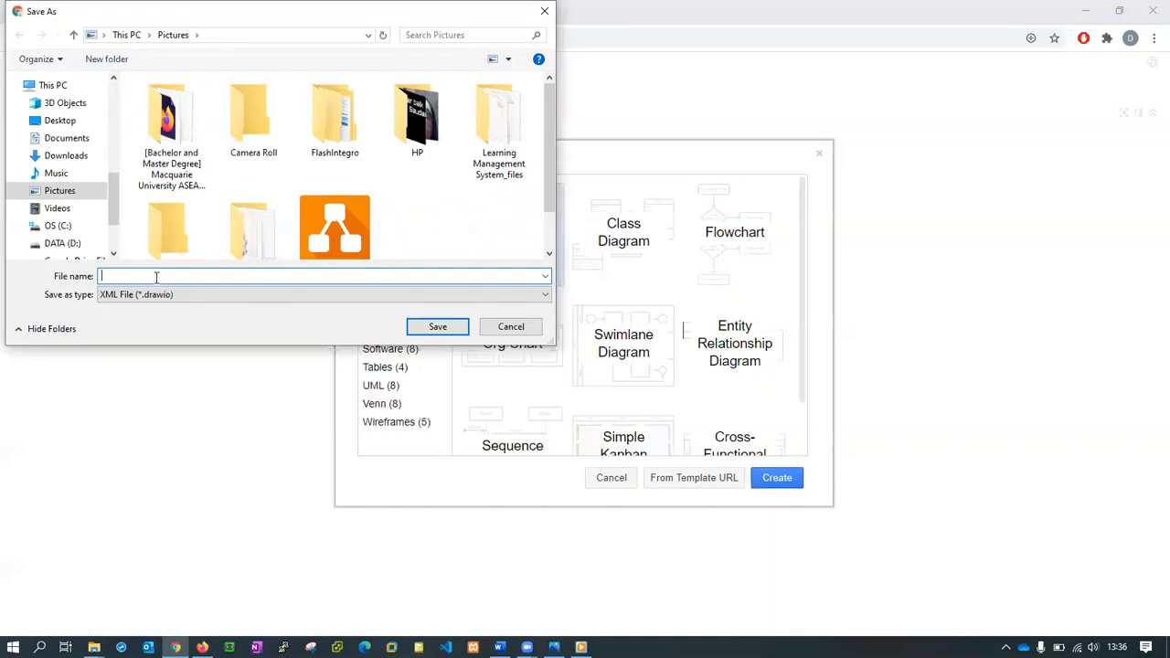
text(P)
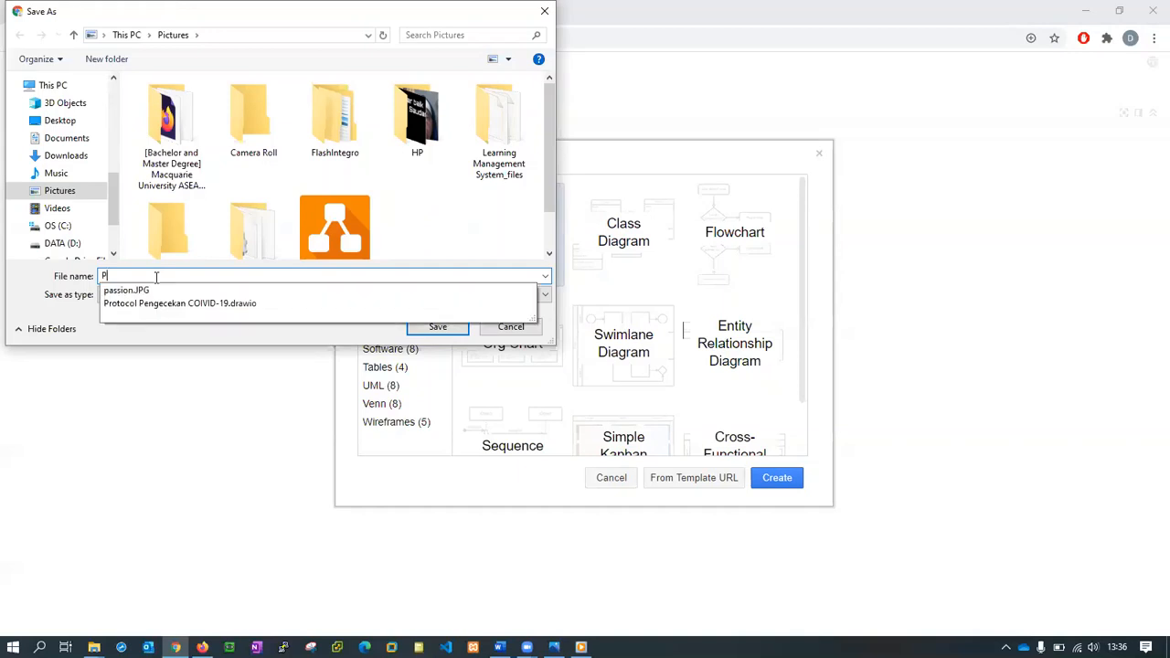
key(BackSpace)
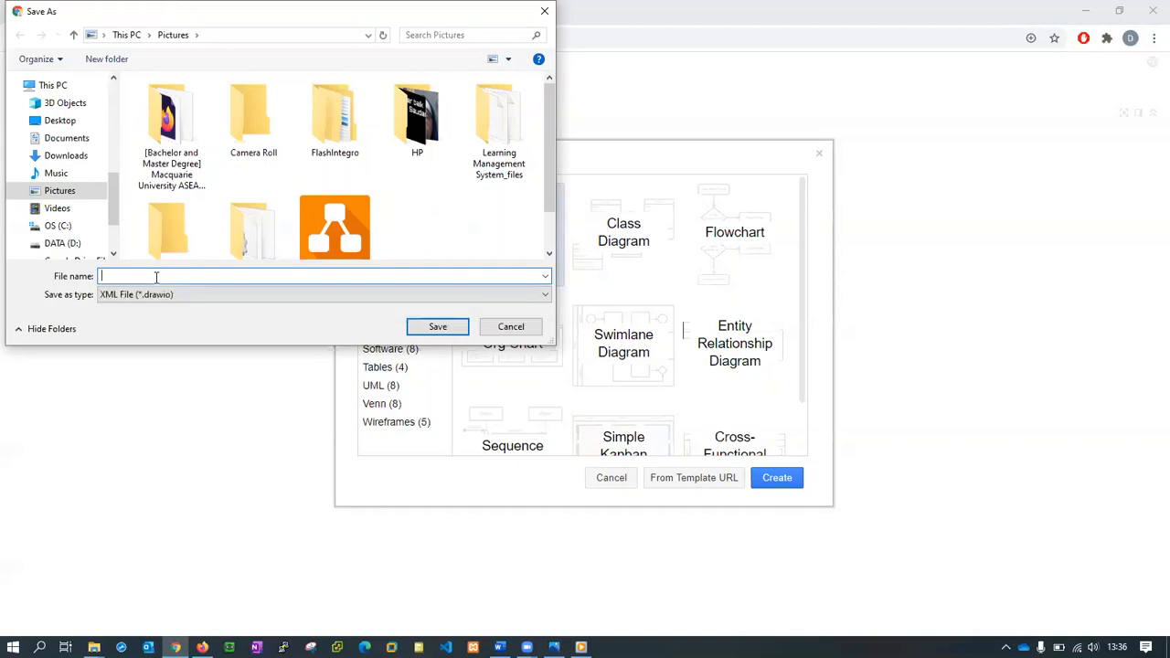
text(P)
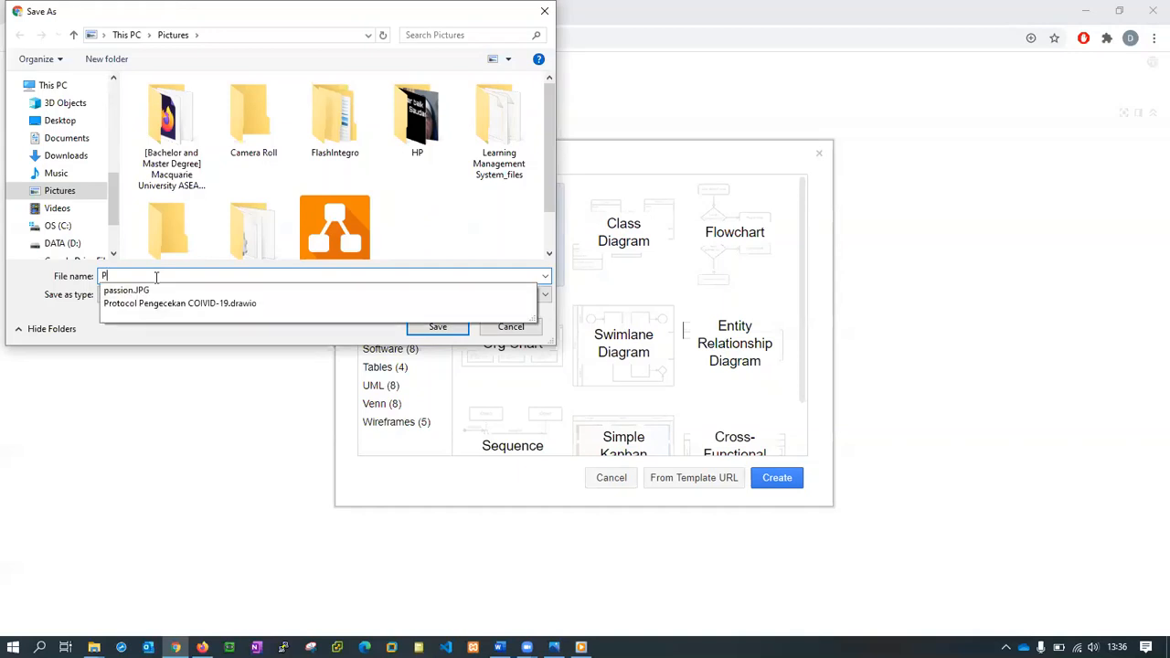
text(rotocol Penge)
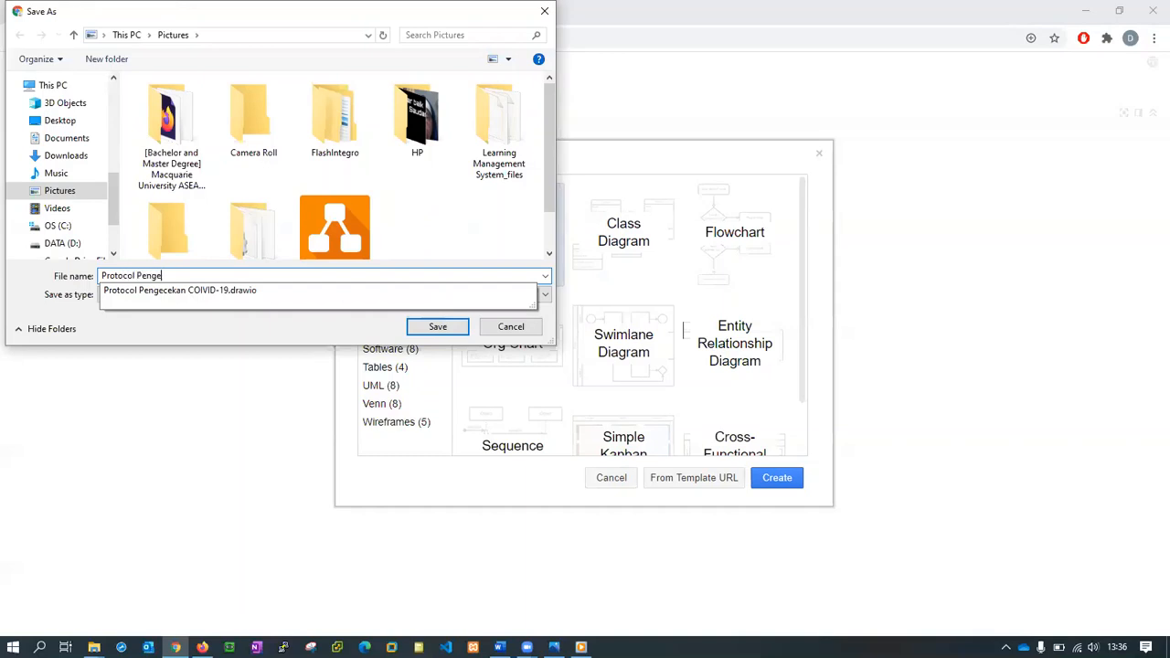
text(cekan S)
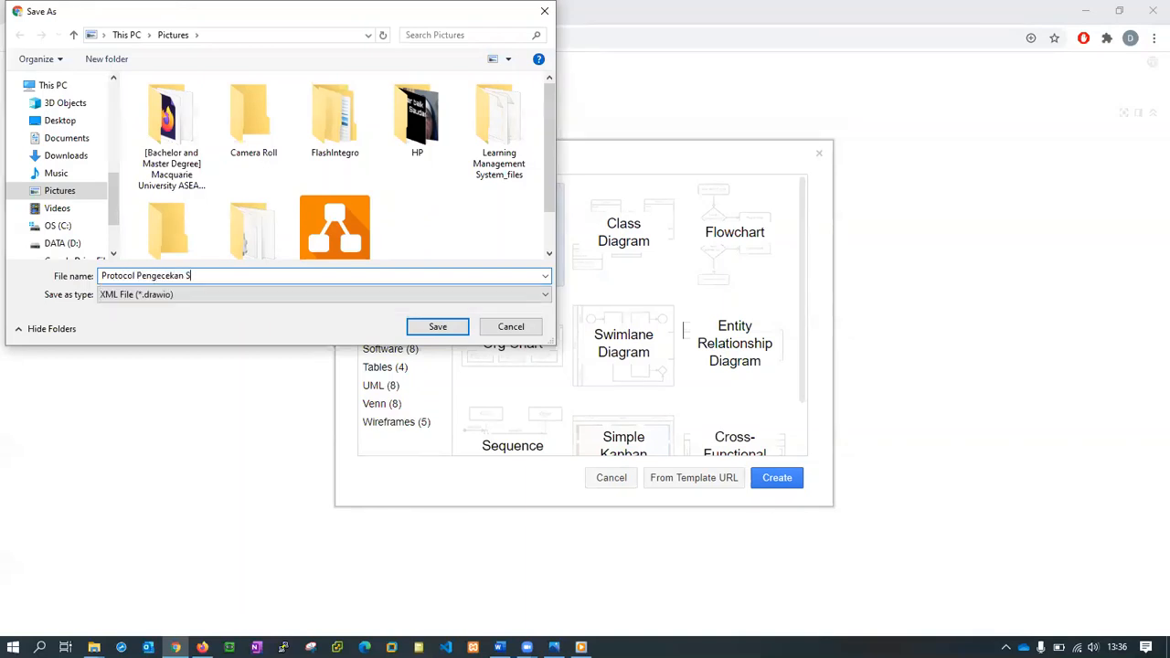
text(uhu COVID-19)
key(Return)
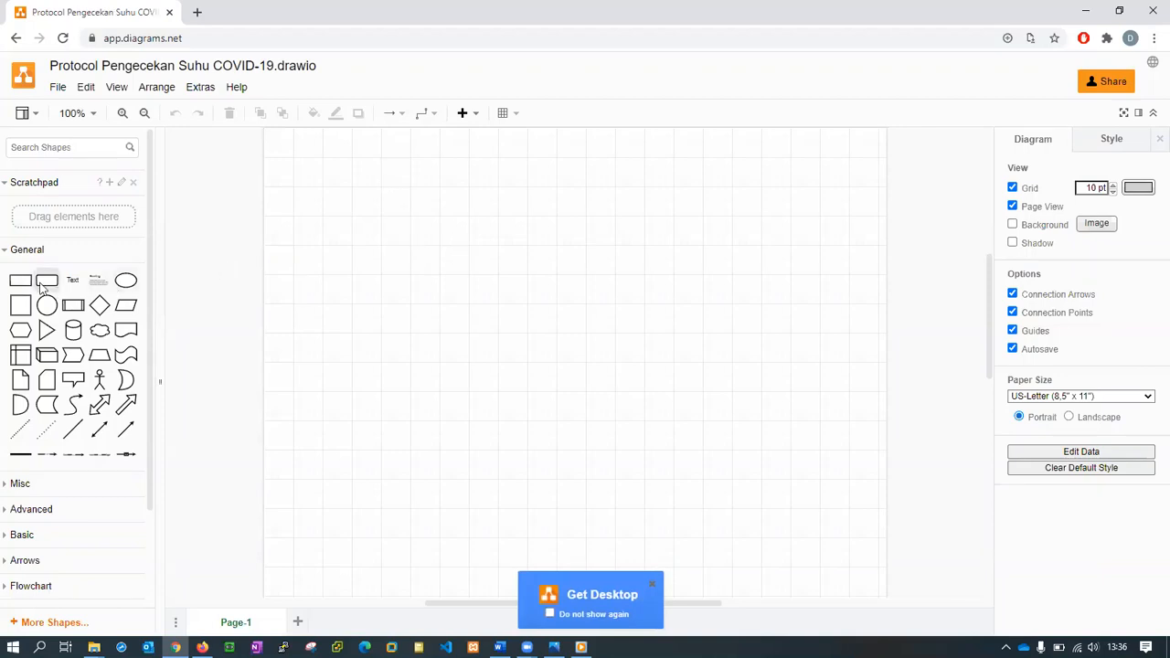
Place a rounded rectangle near the top centre of the page and reduce its height from the bottom edge.
drag(53, 289, 545, 201)
click(564, 261)
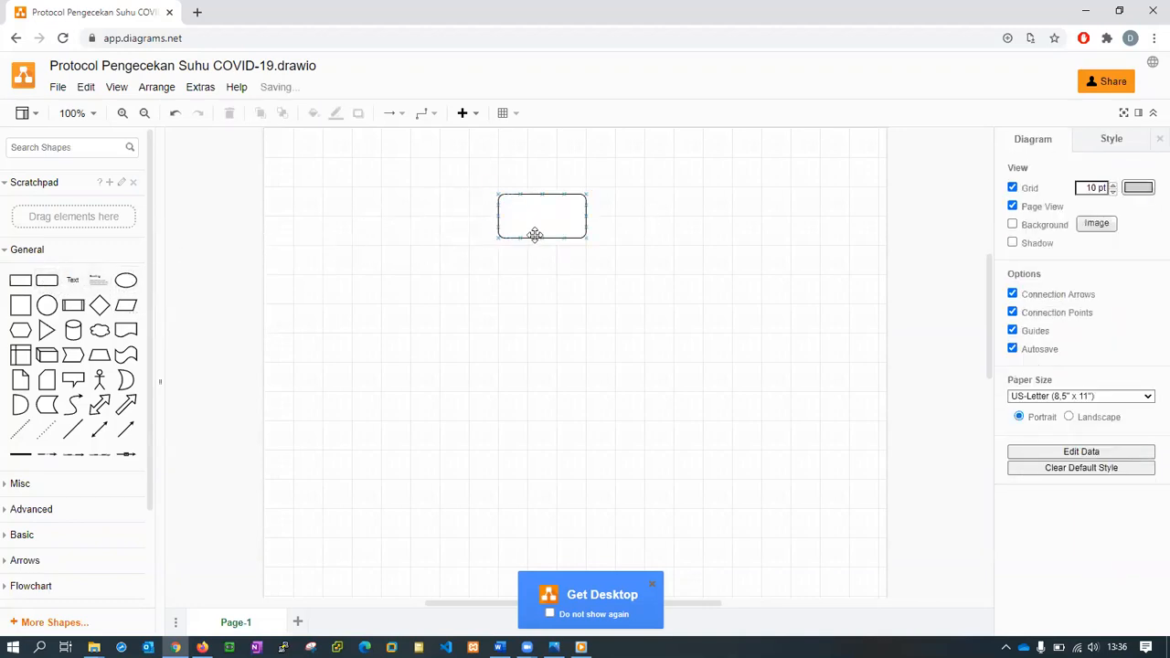
click(536, 236)
drag(540, 243, 538, 229)
click(609, 224)
Label the rounded rectangle "Pengecekan Suhu" and move it slightly down and to the right, to the page's horizontal centre.
double_click(536, 205)
text(Peng)
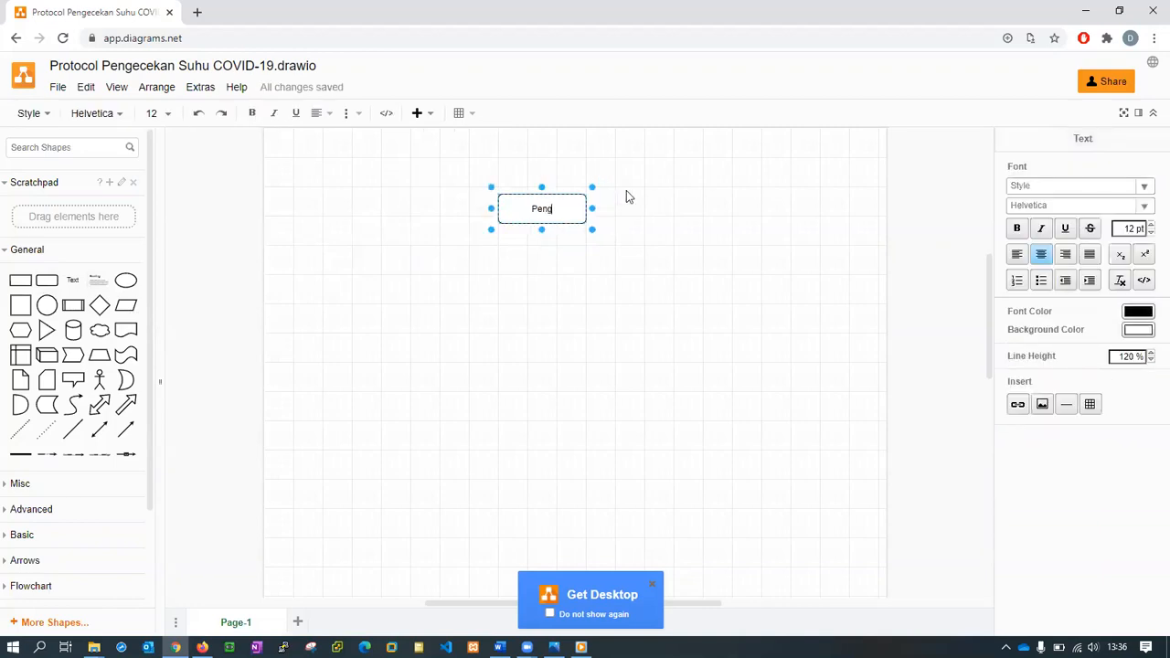
text(ecekan Suuhu)
key(BackSpace)
key(BackSpace)
key(BackSpace)
text(hu)
click(601, 265)
drag(553, 222, 593, 260)
Add the text "Protocol Pengecekan Suhu Tubuh COVID-19 Bagi Karyawan Yang Akan Masuk Kantor" as a title centred above the "Pengecekan Suhu" box.
click(394, 174)
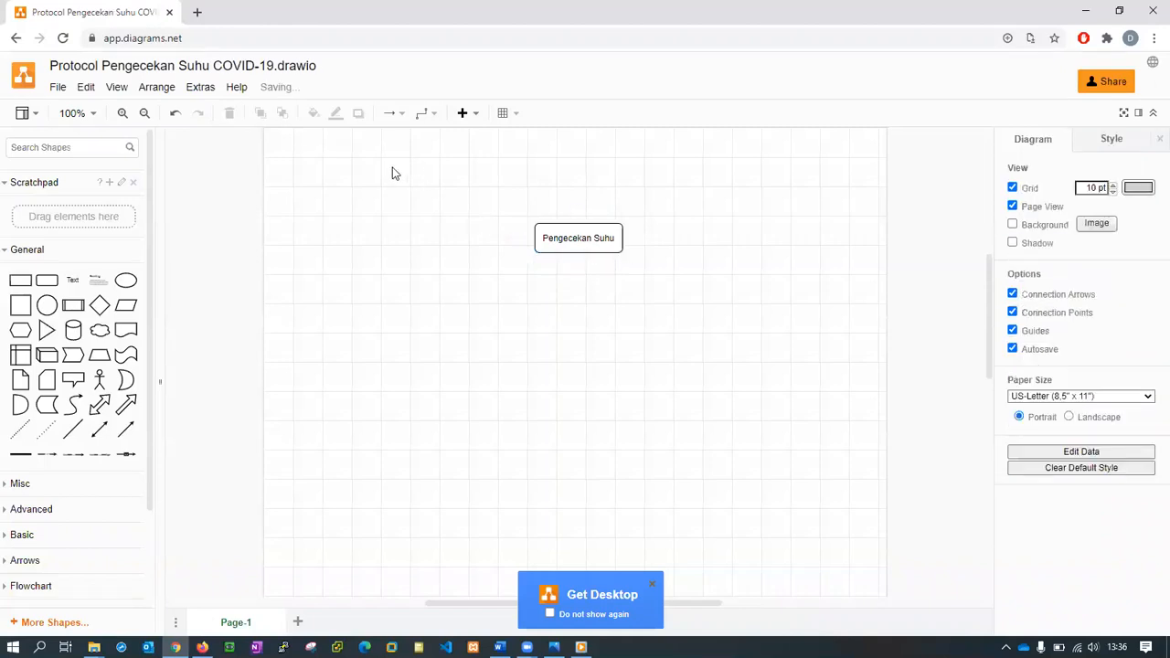
double_click(394, 173)
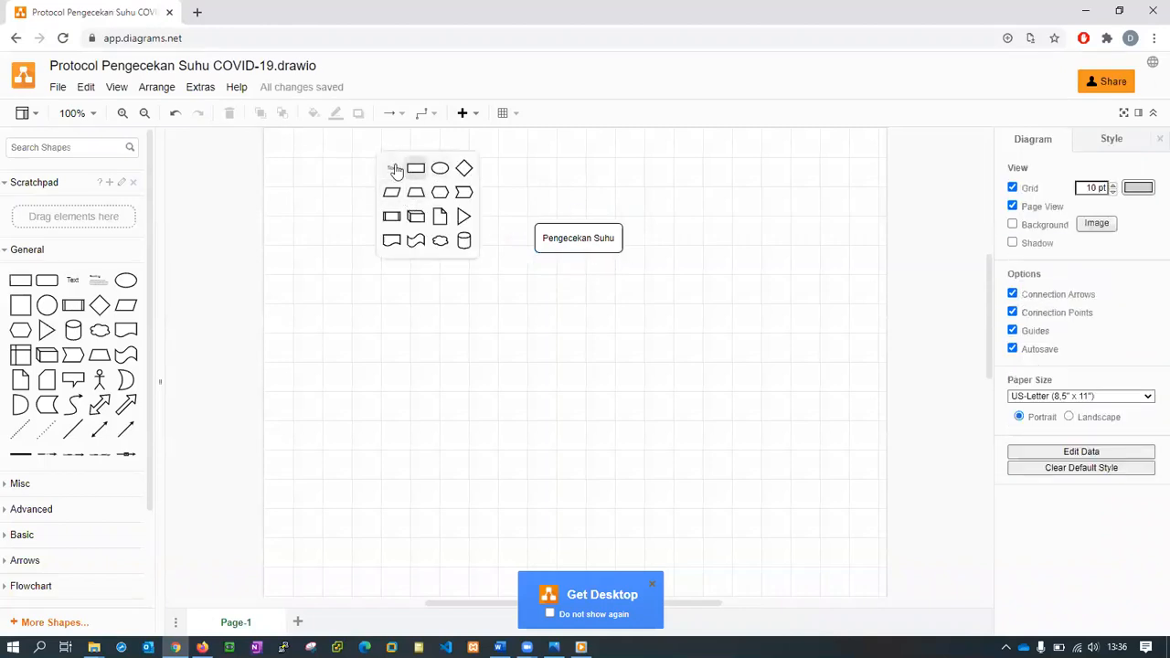
click(392, 170)
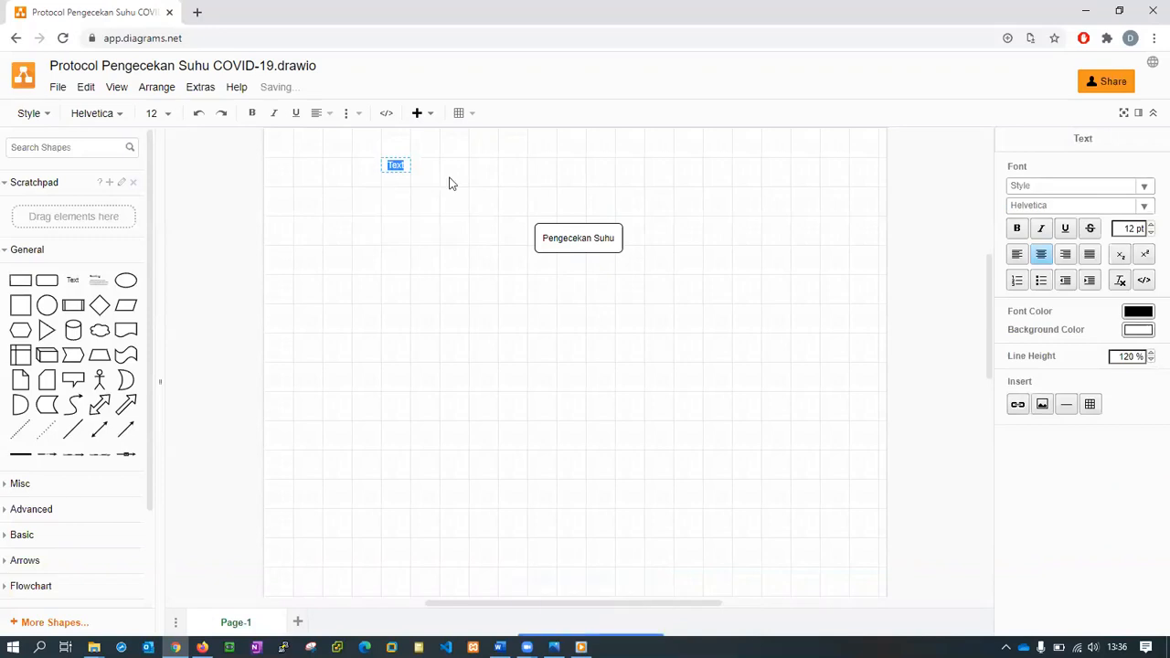
text(P)
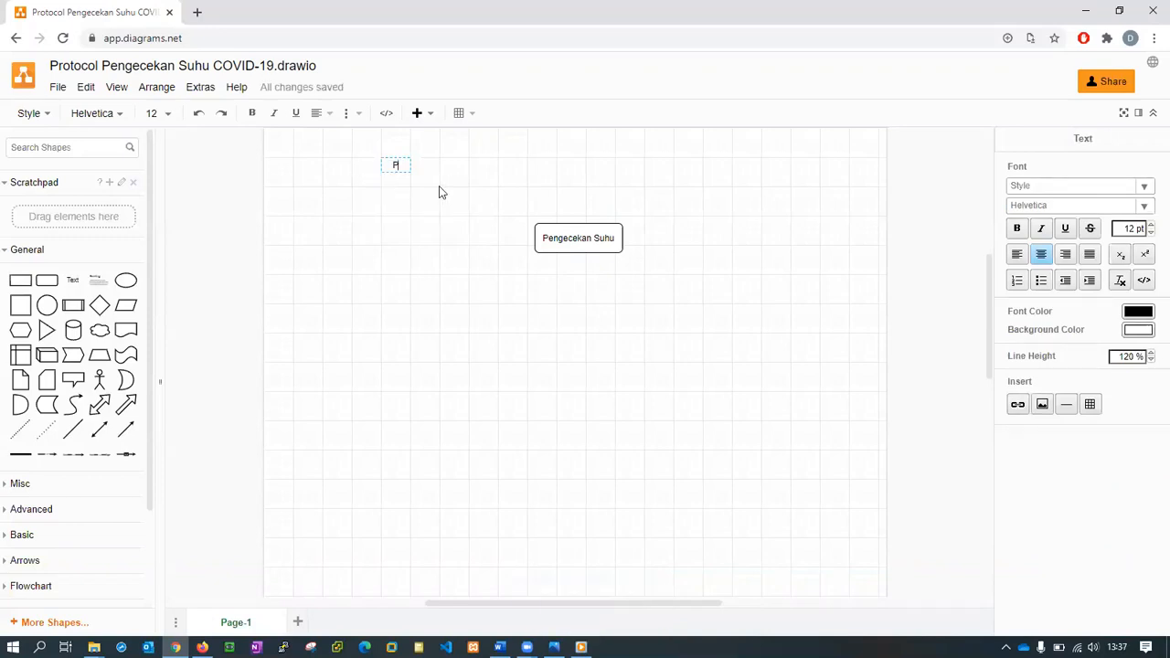
text(rotocol Pengecekan Suhu Tub)
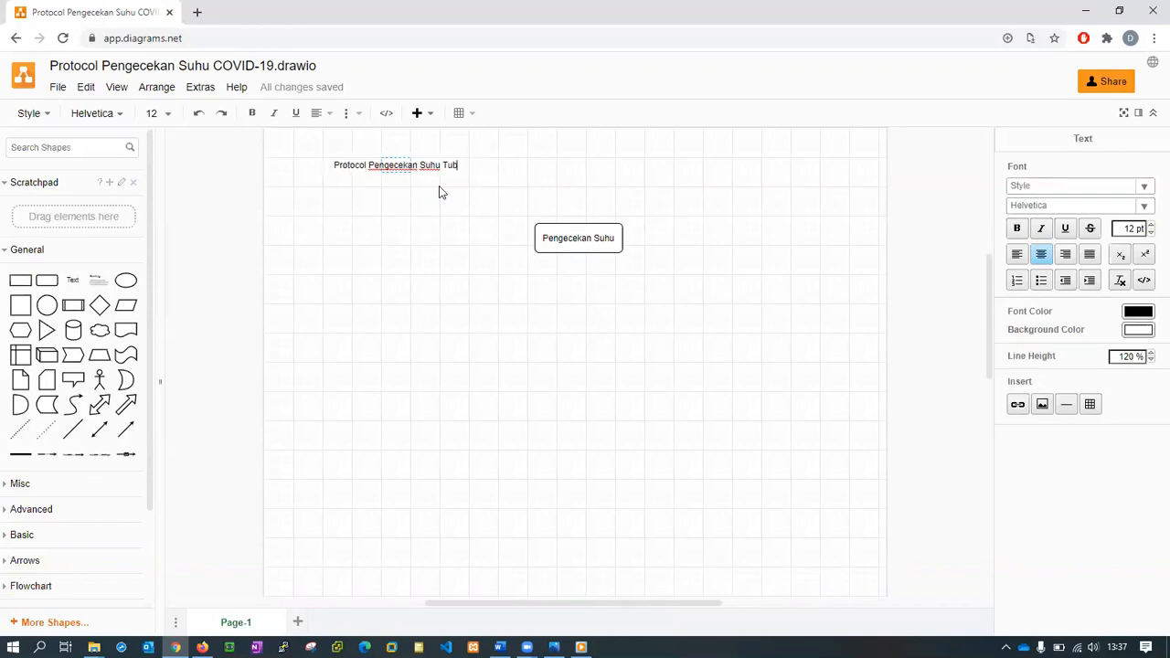
text(uh C)
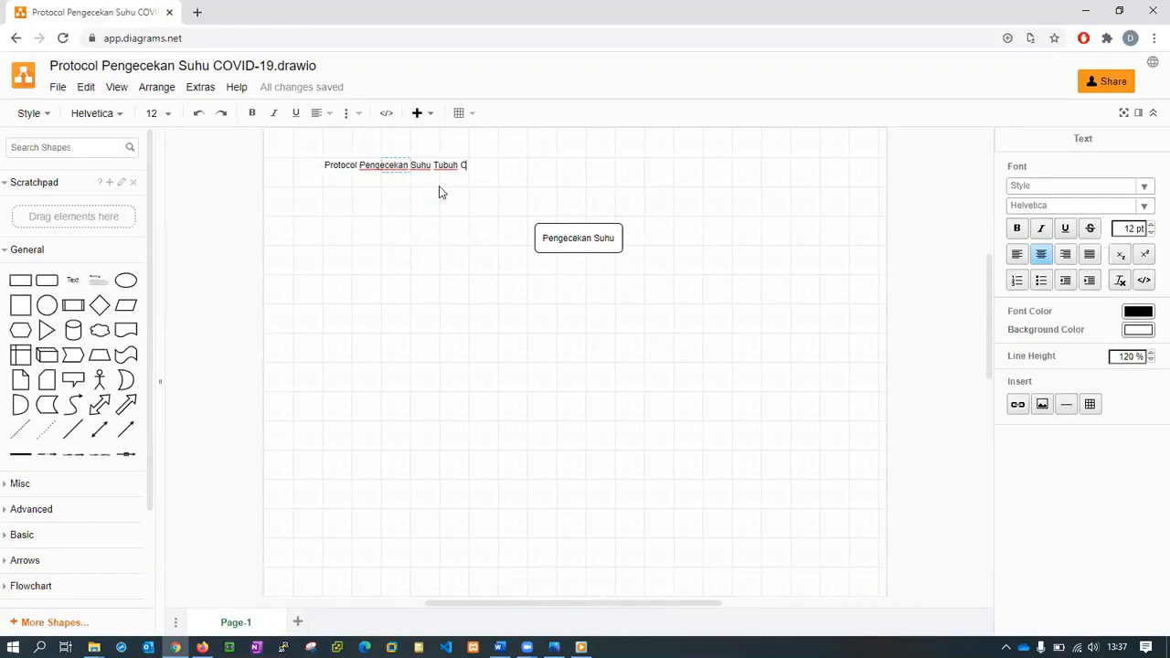
text(OVID-1)
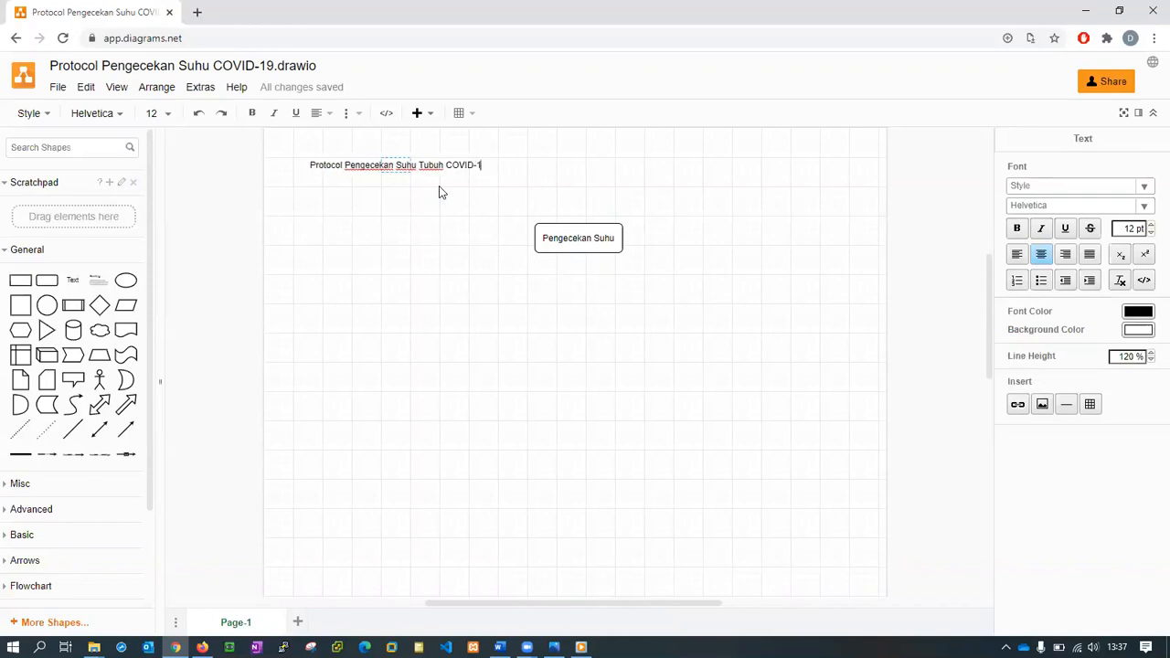
text(9 Bagi Karywa)
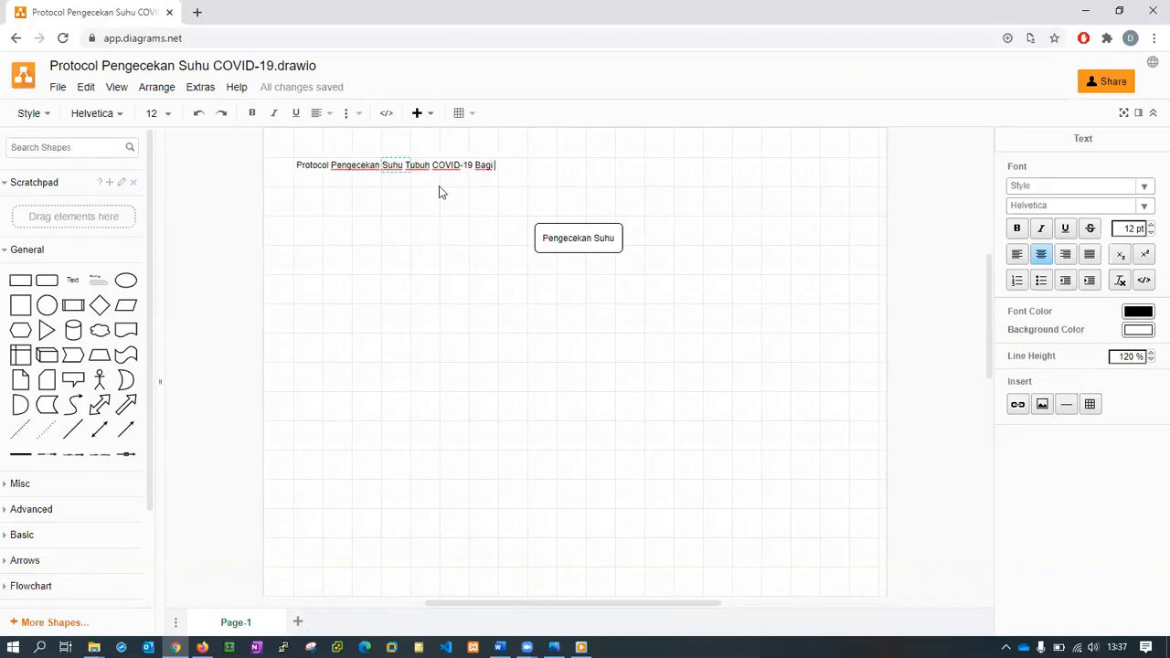
key(BackSpace)
key(BackSpace)
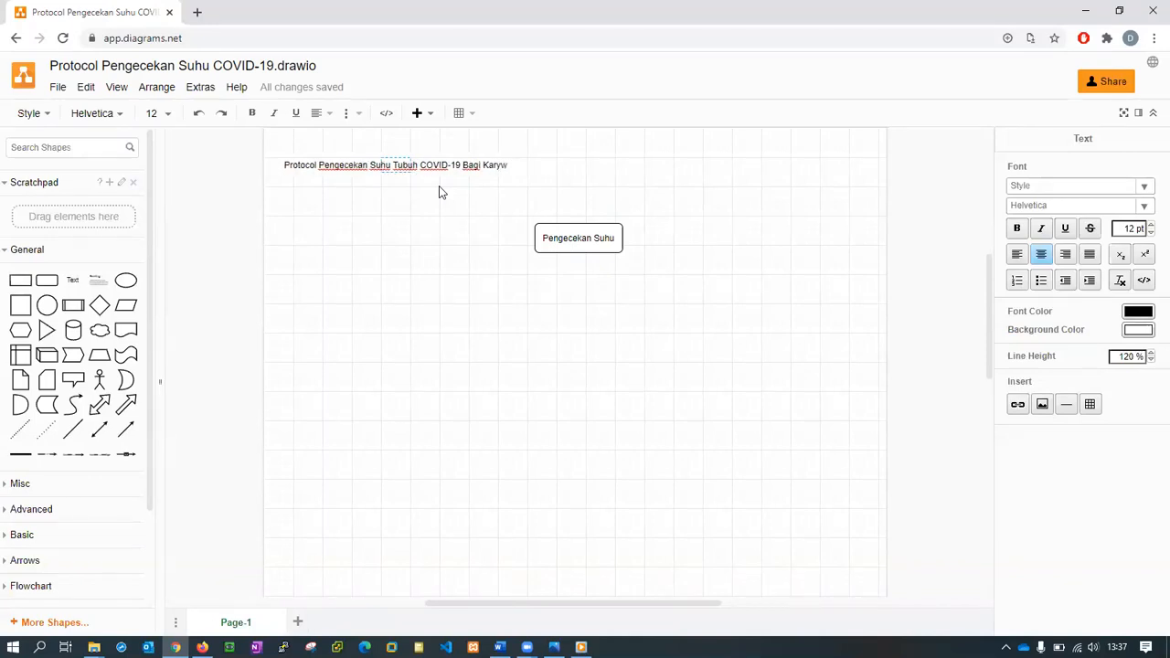
text(awan Yang Akan Ma)
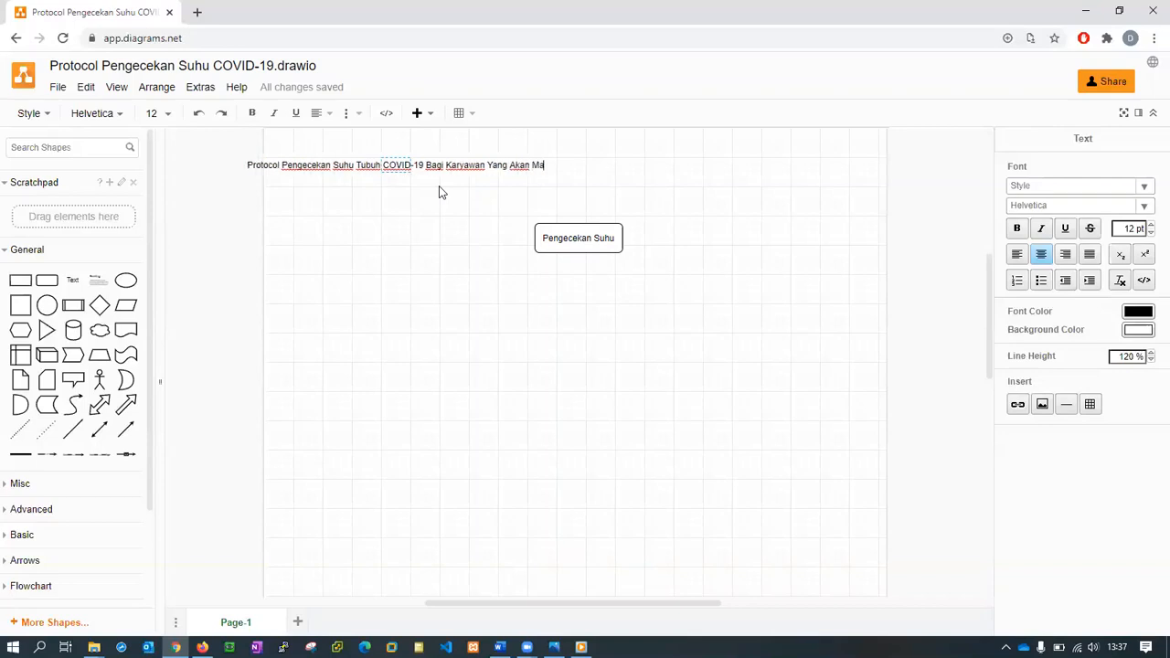
text(suk Kantor)
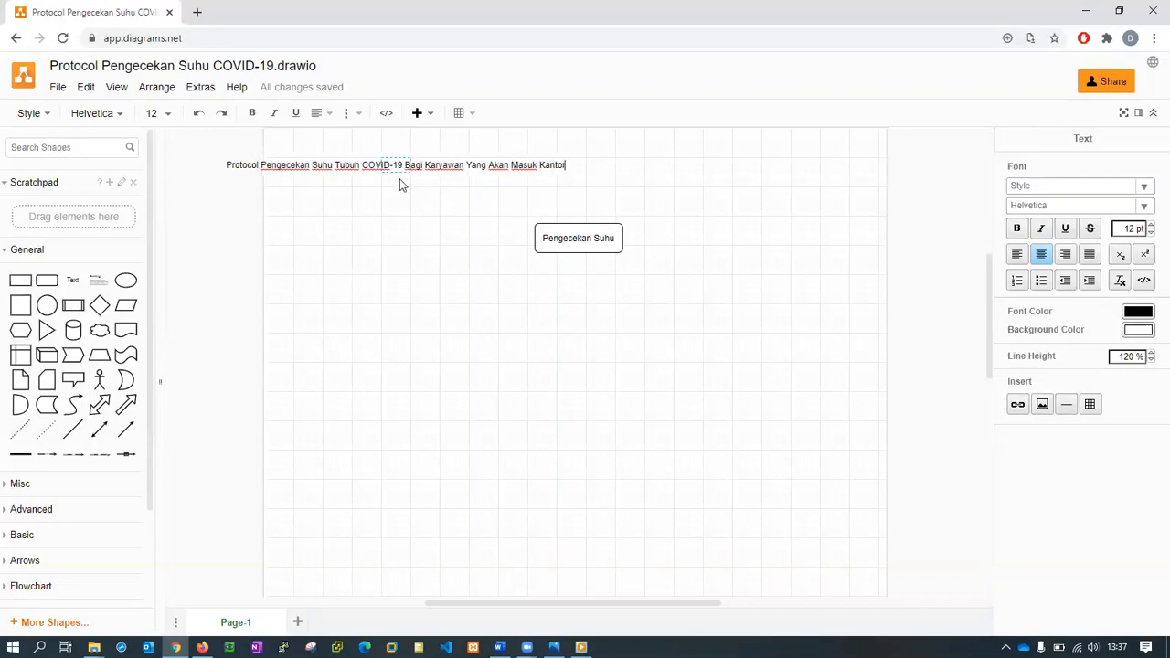
click(380, 219)
drag(372, 168, 581, 176)
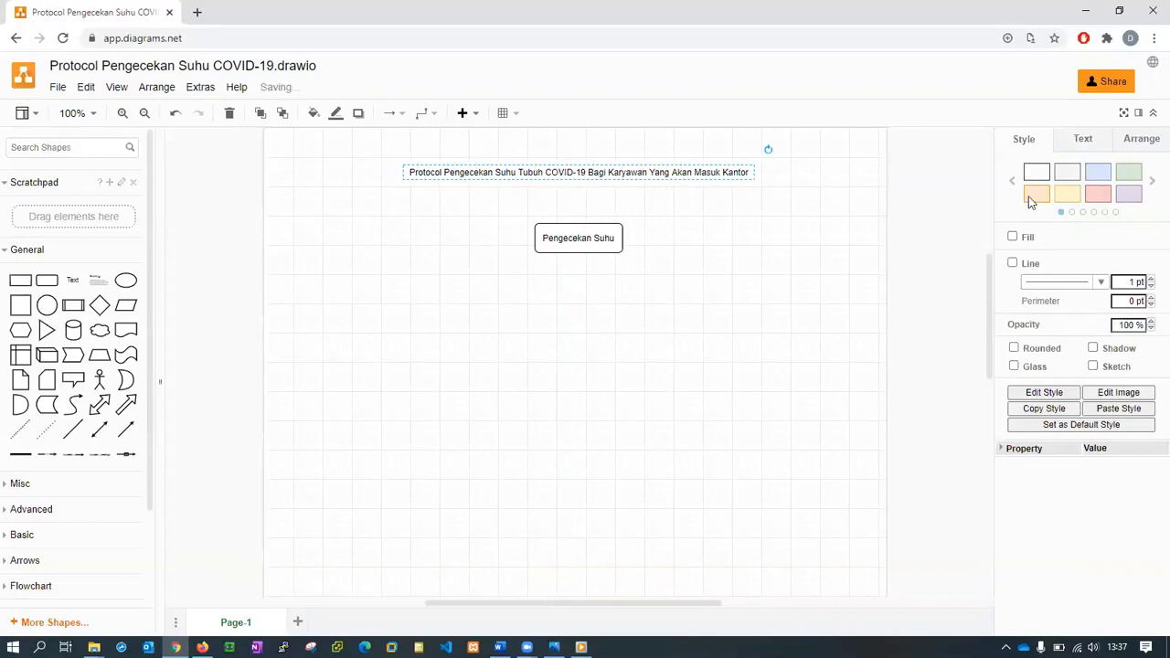
Format the diagram's title text as bold with a 14 pt font size.
click(1078, 141)
click(1031, 142)
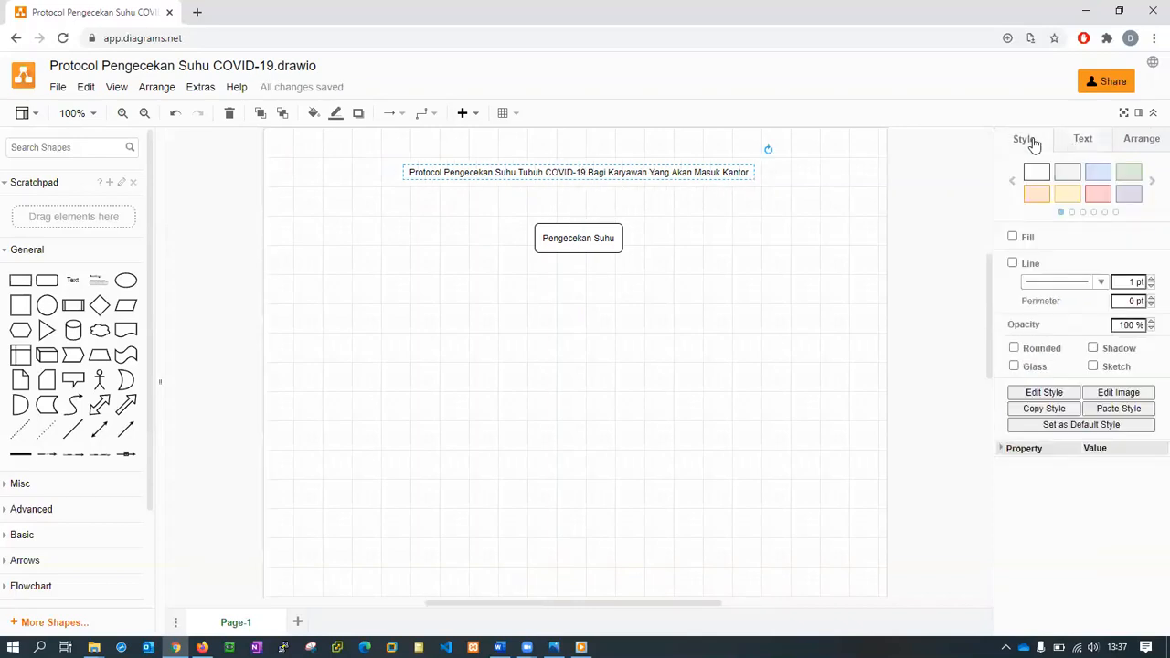
click(1082, 145)
click(1016, 209)
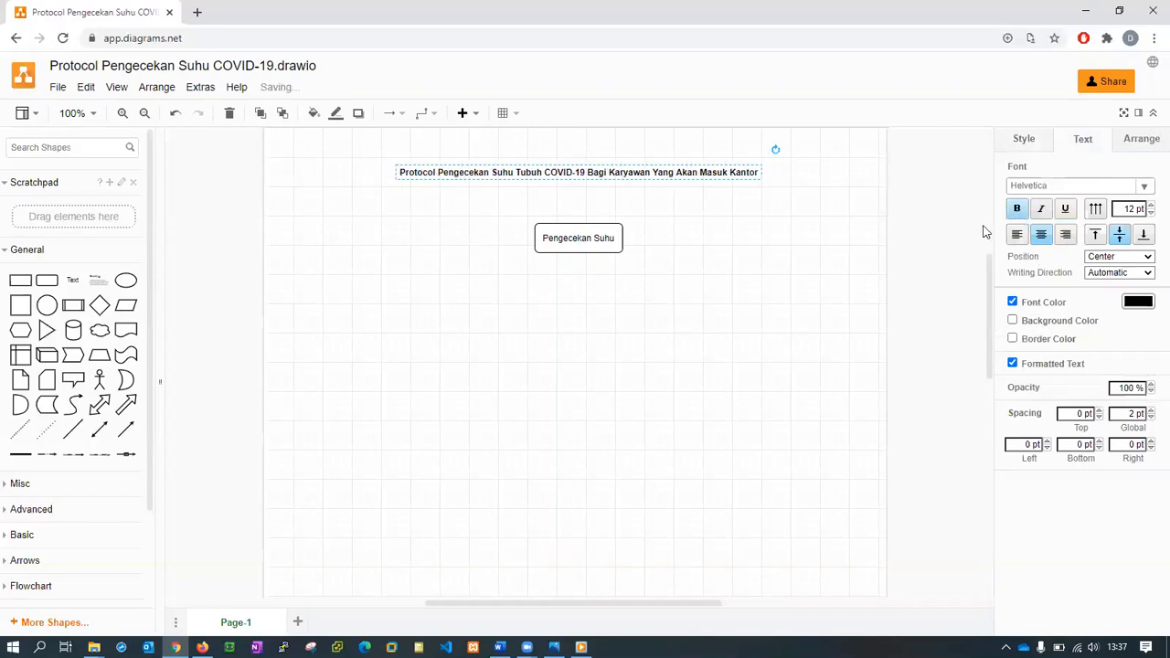
click(1151, 205)
click(1151, 207)
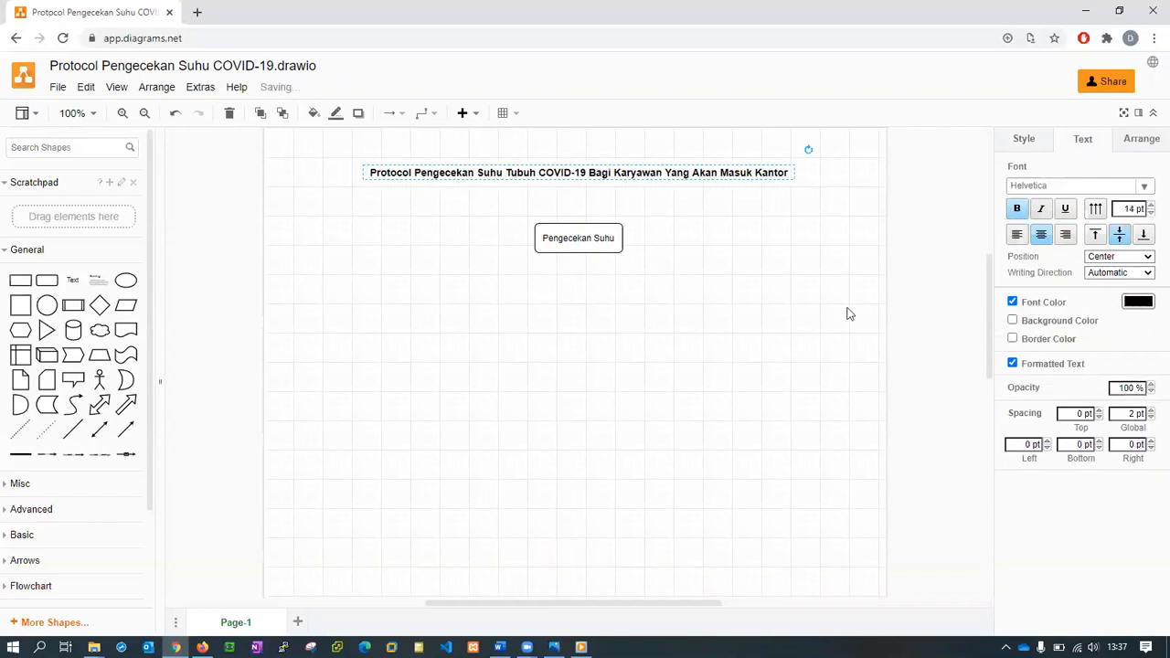
Place a diamond decision shape below the "Pengecekan Suhu" box, aligned to its vertical centre line.
click(731, 320)
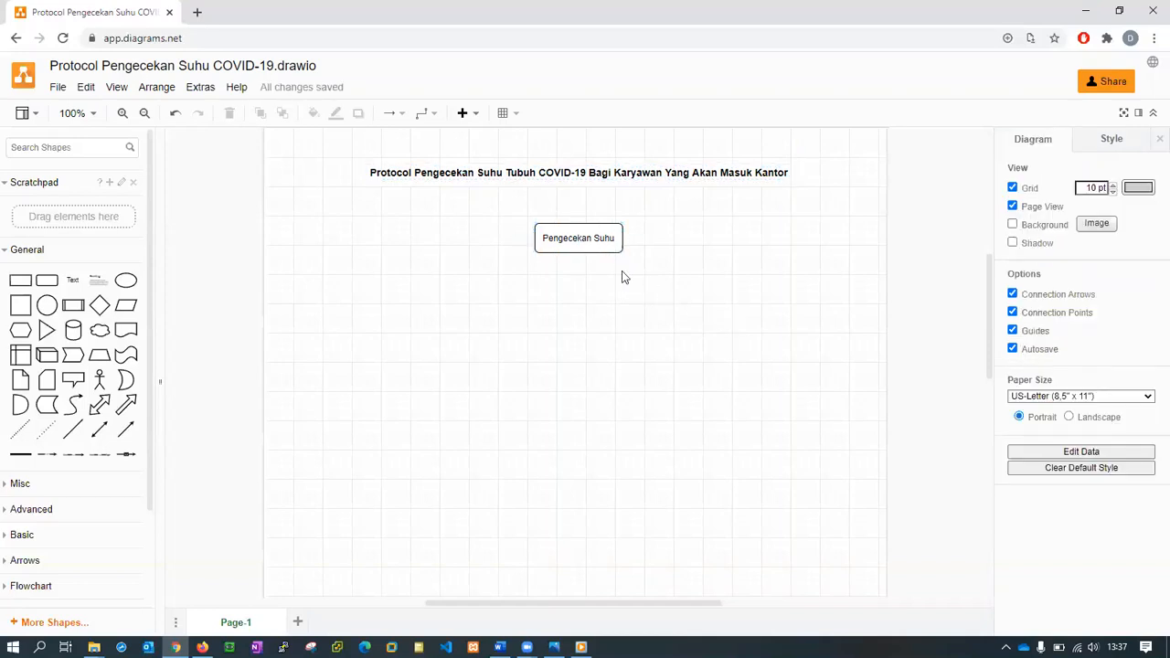
click(582, 243)
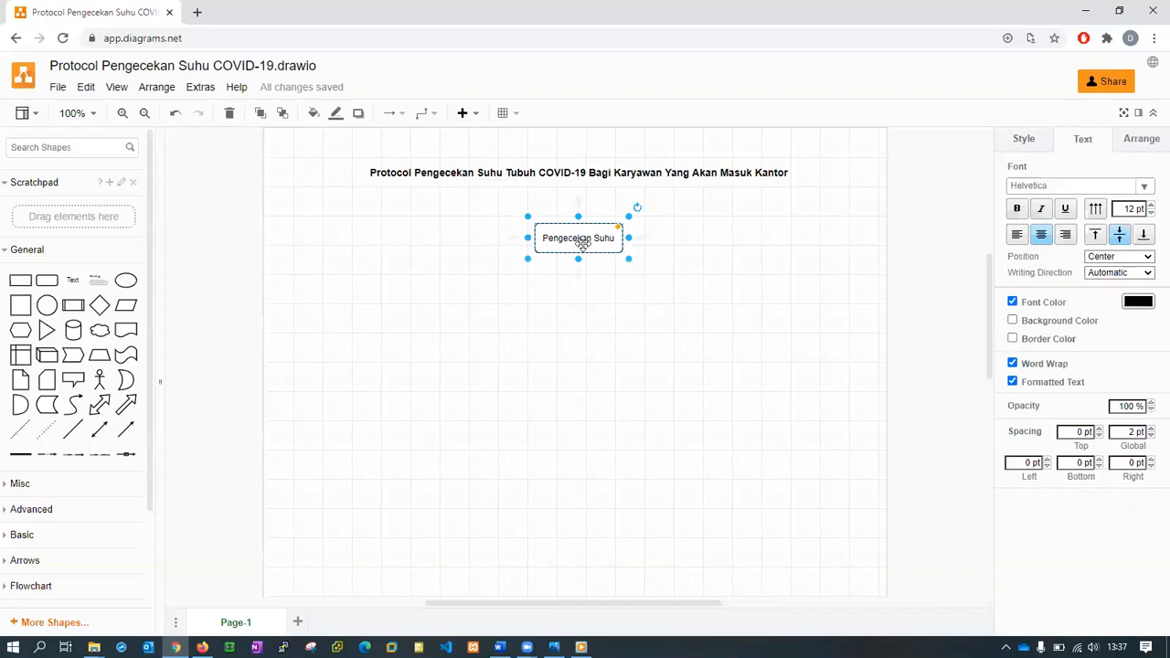
click(735, 286)
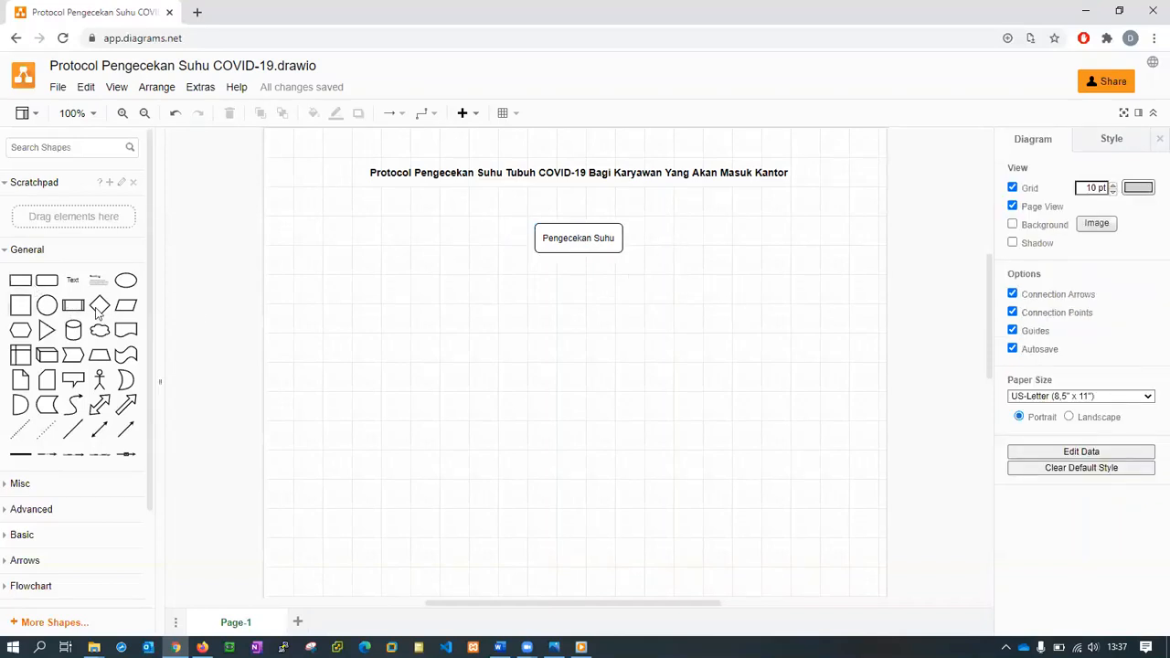
drag(99, 306, 555, 279)
drag(549, 280, 551, 282)
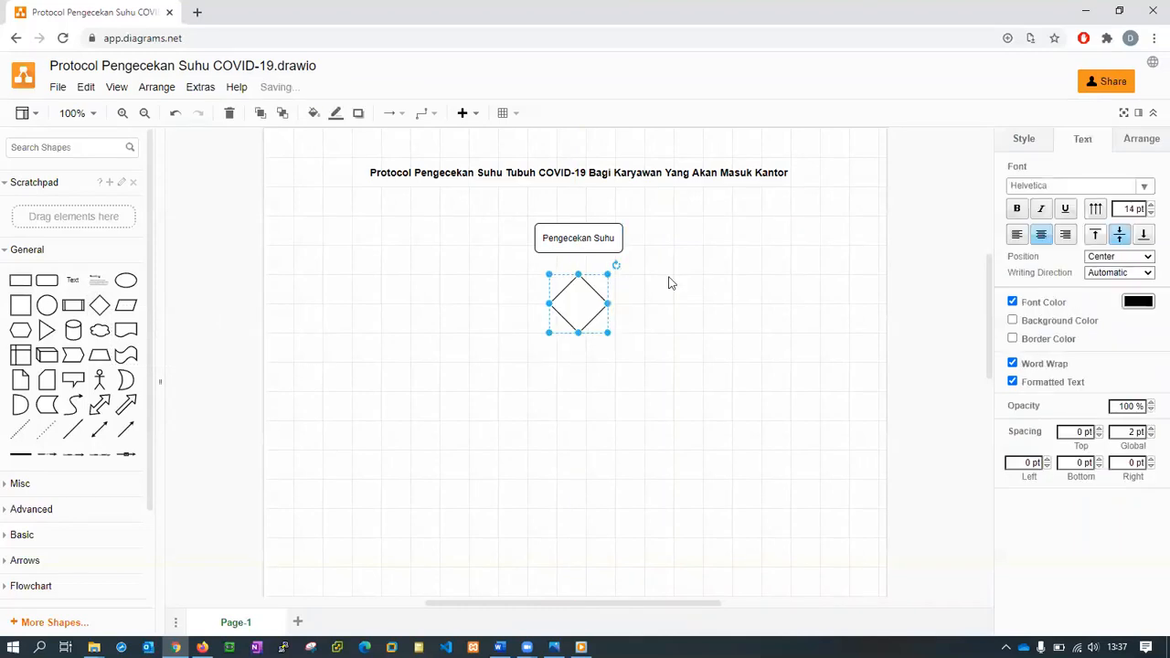
click(627, 302)
Label the diamond "> 37.5 ?".
double_click(577, 302)
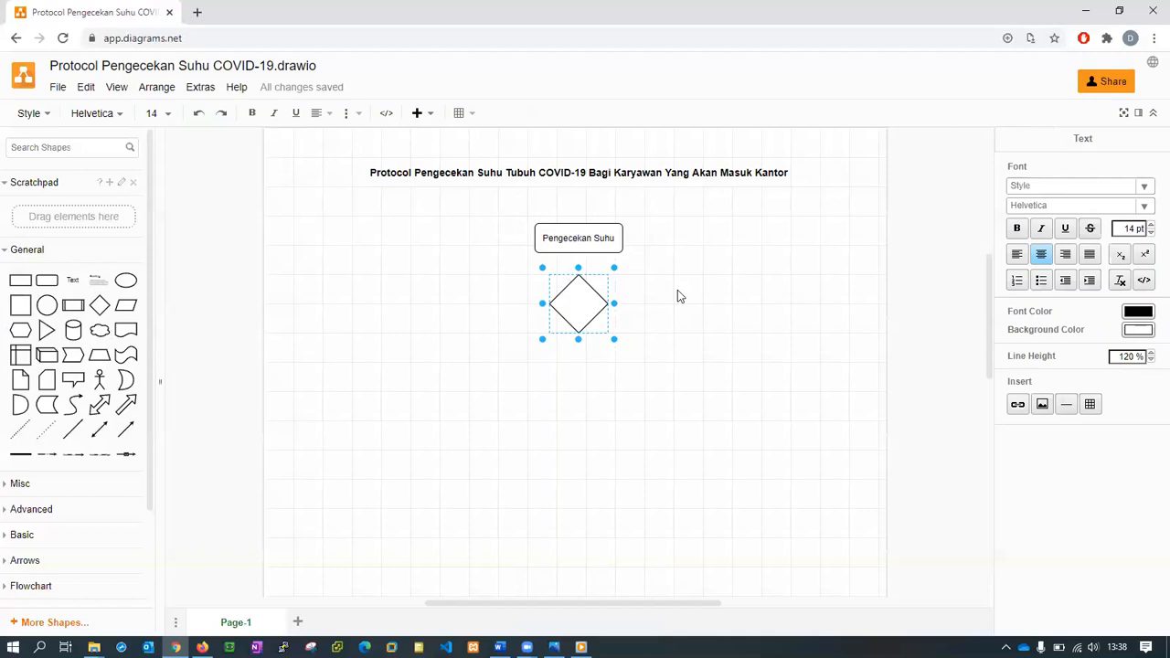
text(> 37.5 ?)
click(638, 346)
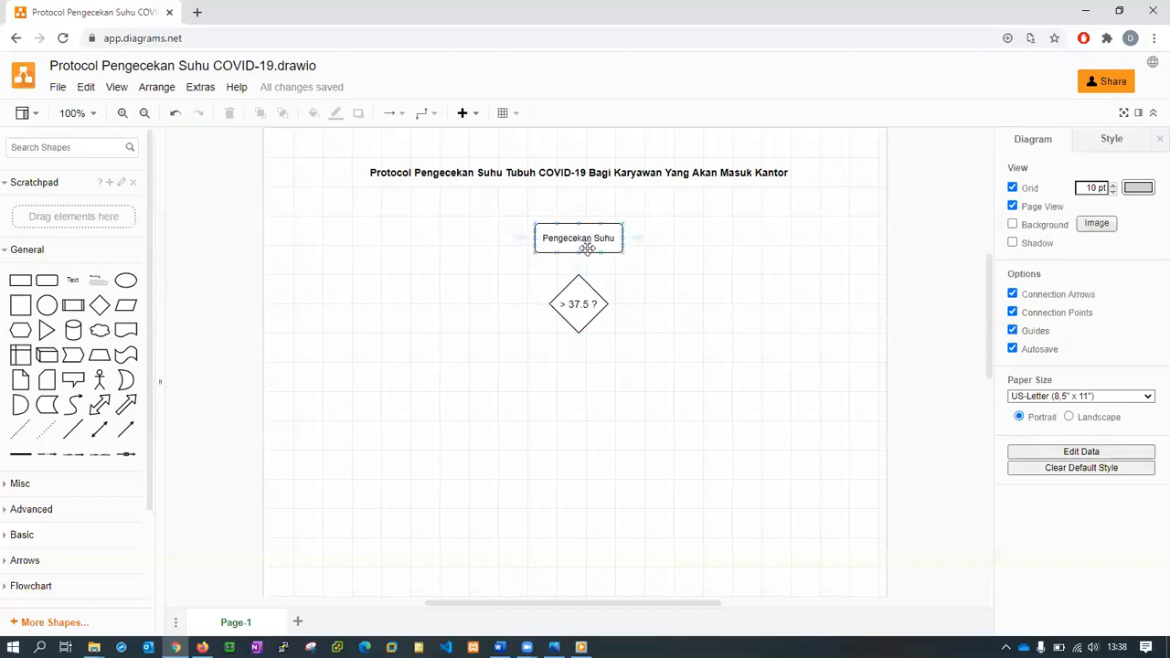
Duplicate the "Pengecekan Suhu" box and place the copy below the "> 37.5 ?" diamond, centred on it.
click(599, 247)
click(660, 341)
drag(611, 248, 603, 406)
click(596, 342)
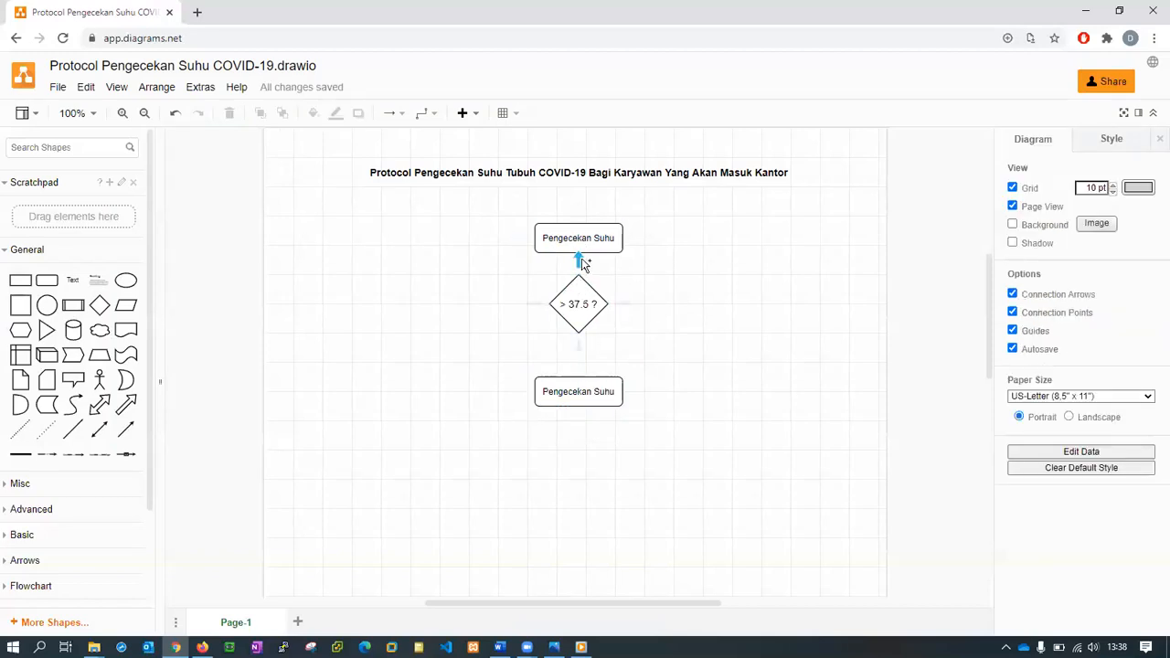
Connect the diamond to the lower "Pengecekan Suhu" box with a downward arrow, and move the upper box slightly up.
click(579, 246)
drag(579, 345, 579, 376)
click(700, 311)
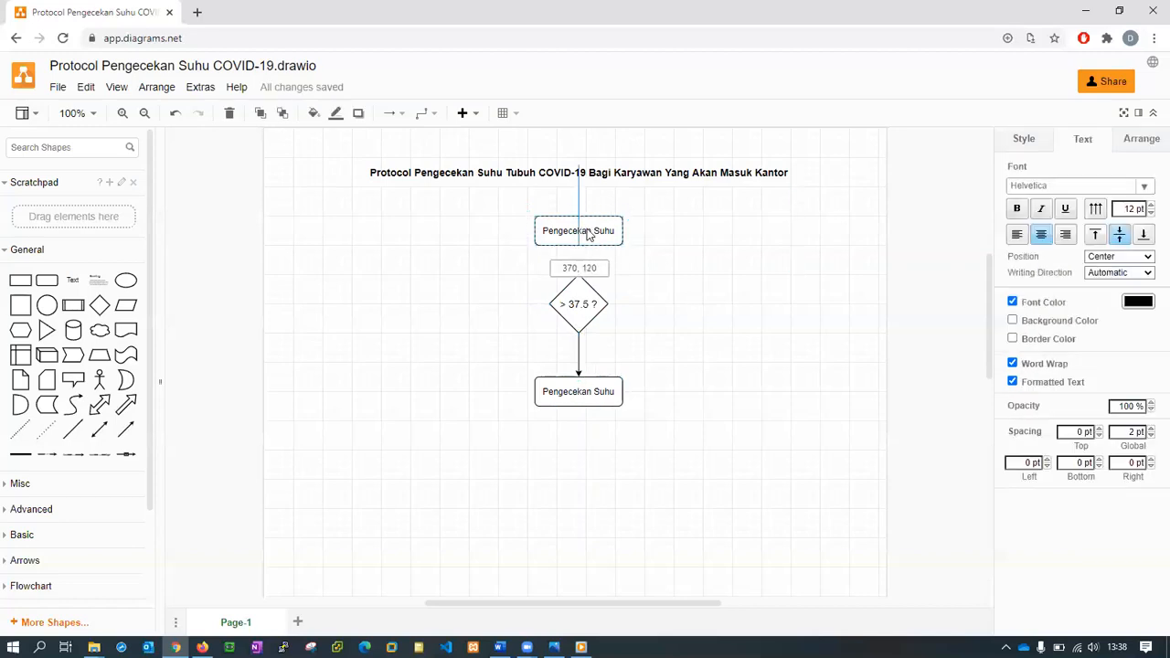
click(632, 263)
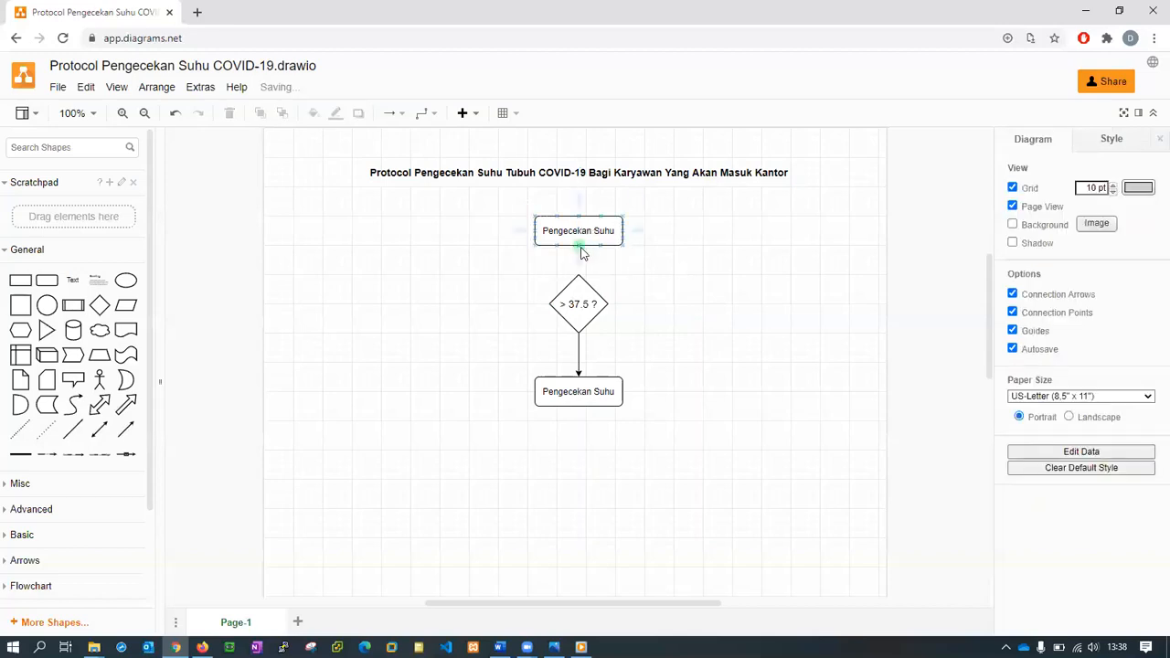